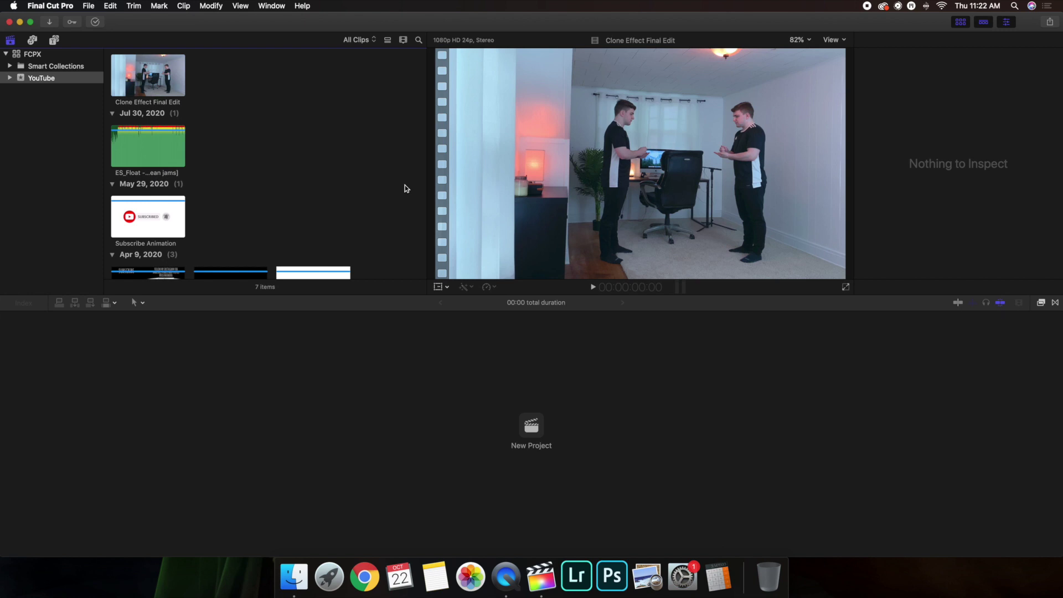
# - Start a new Final Cut Pro project named 'IG Post'
pyautogui.scroll(-1, 405, 189)
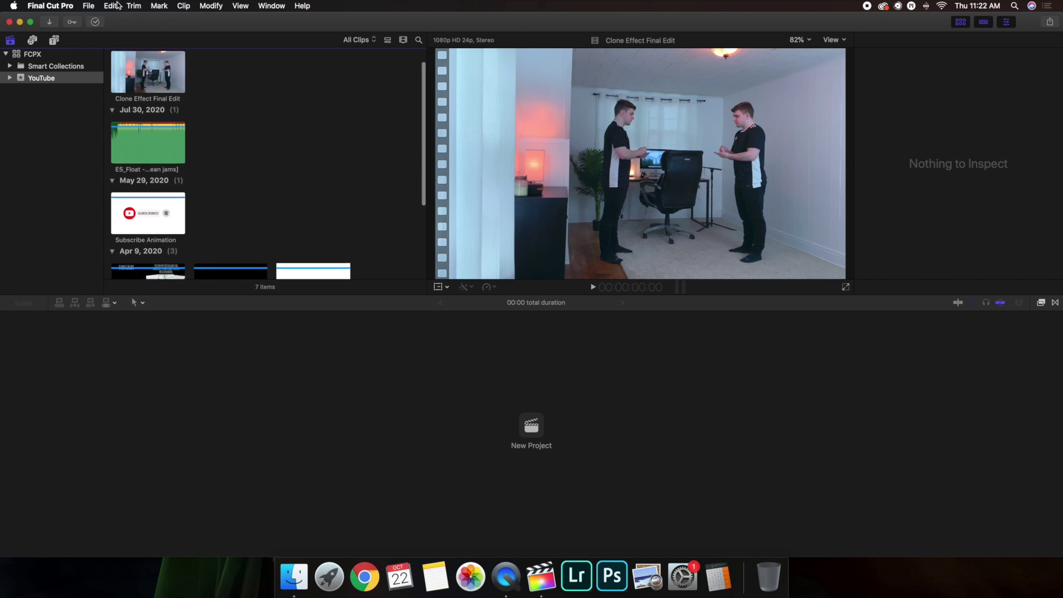
pyautogui.click(87, 5)
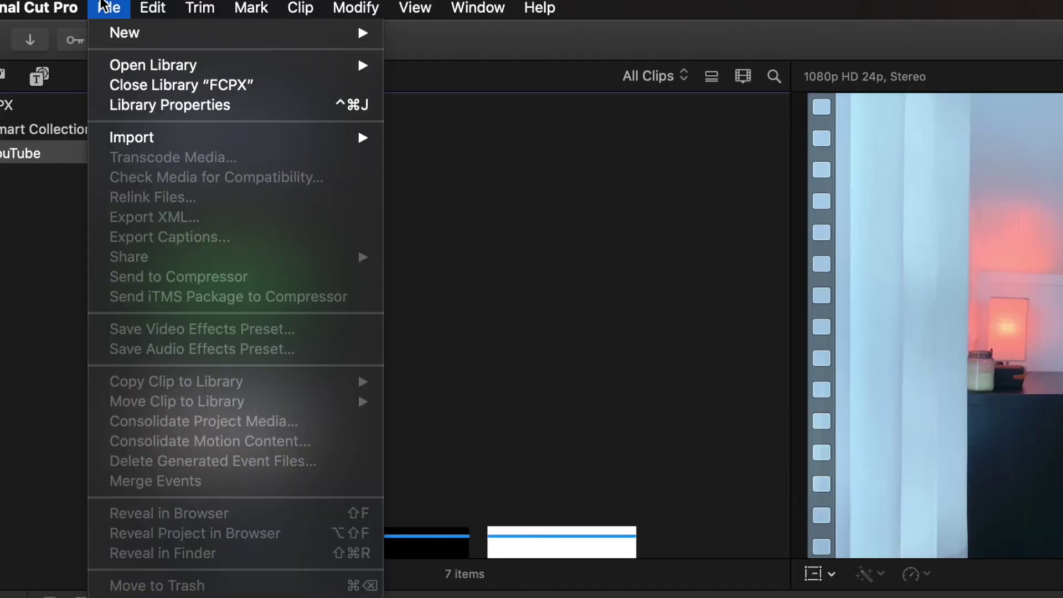
pyautogui.moveTo(127, 33)
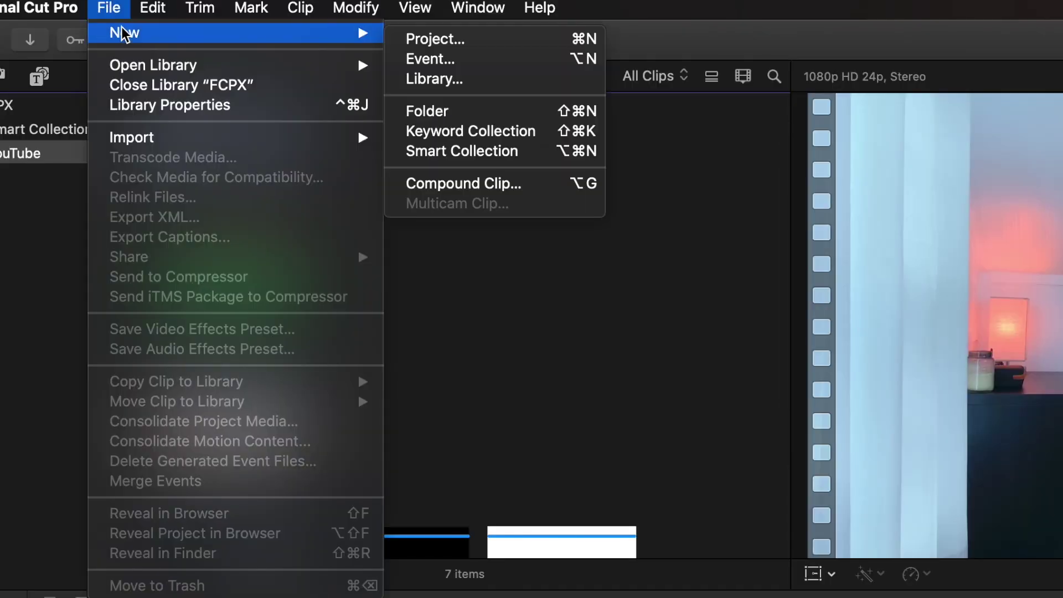
pyautogui.click(443, 41)
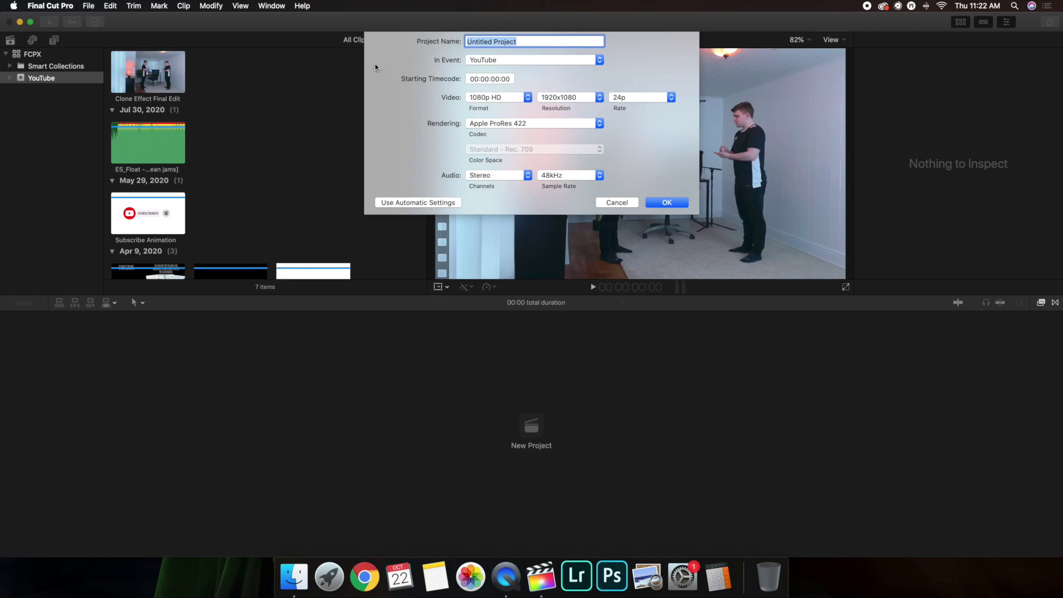
pyautogui.press('BackSpace')
pyautogui.write('IG ')
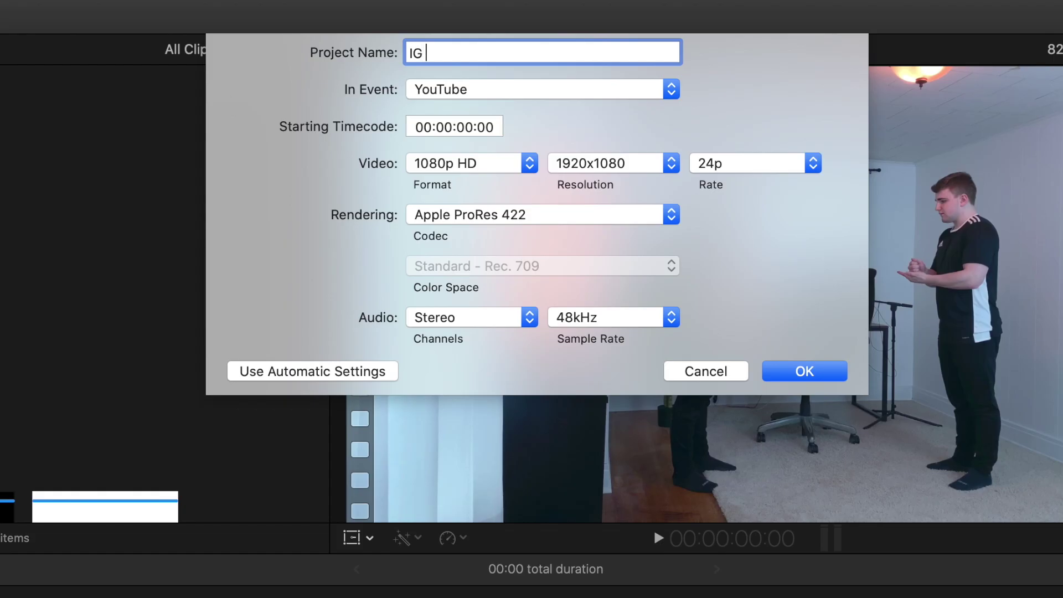
pyautogui.write('Post')
# - Give the project a custom 1080x1080 format at 24p
pyautogui.click(453, 163)
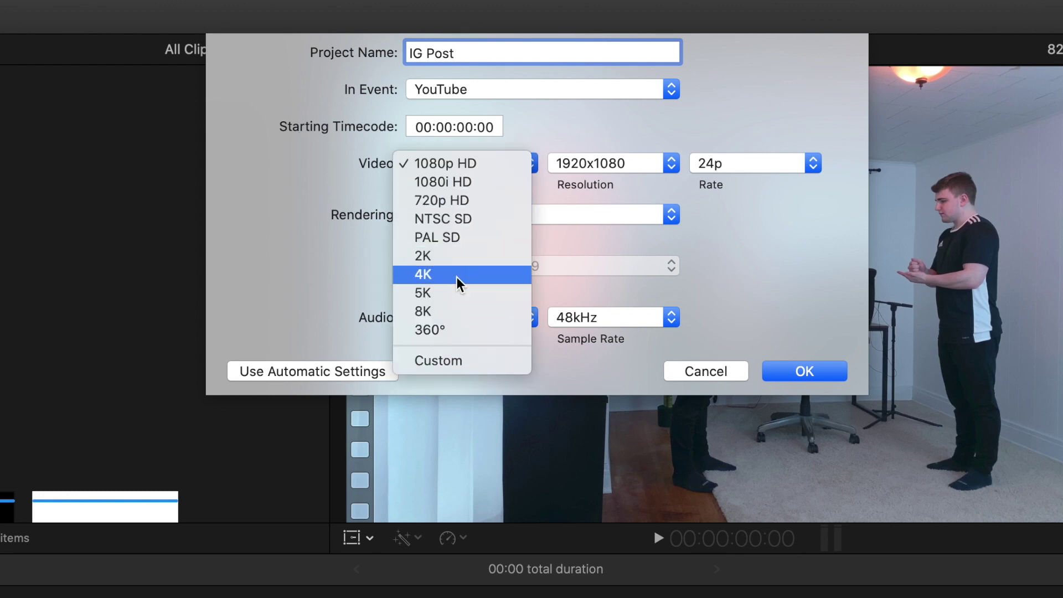
pyautogui.click(492, 359)
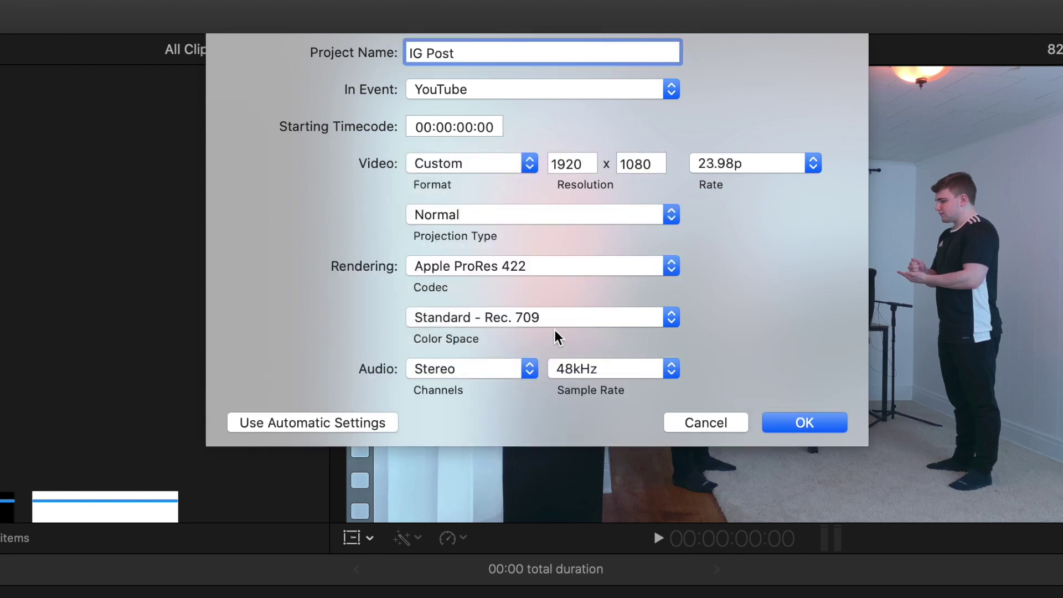
pyautogui.doubleClick(568, 162)
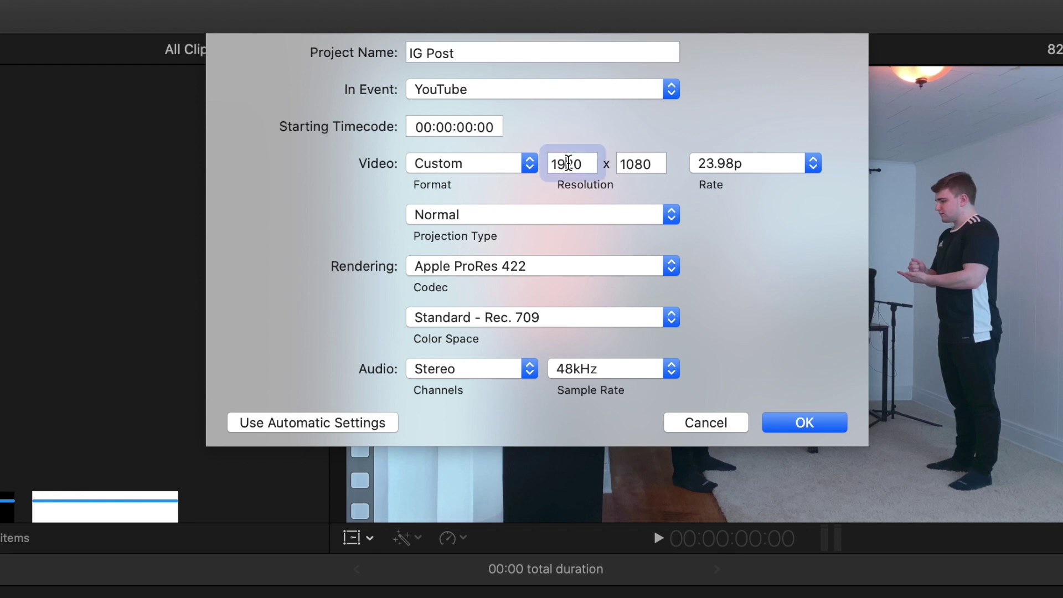
pyautogui.write('1080')
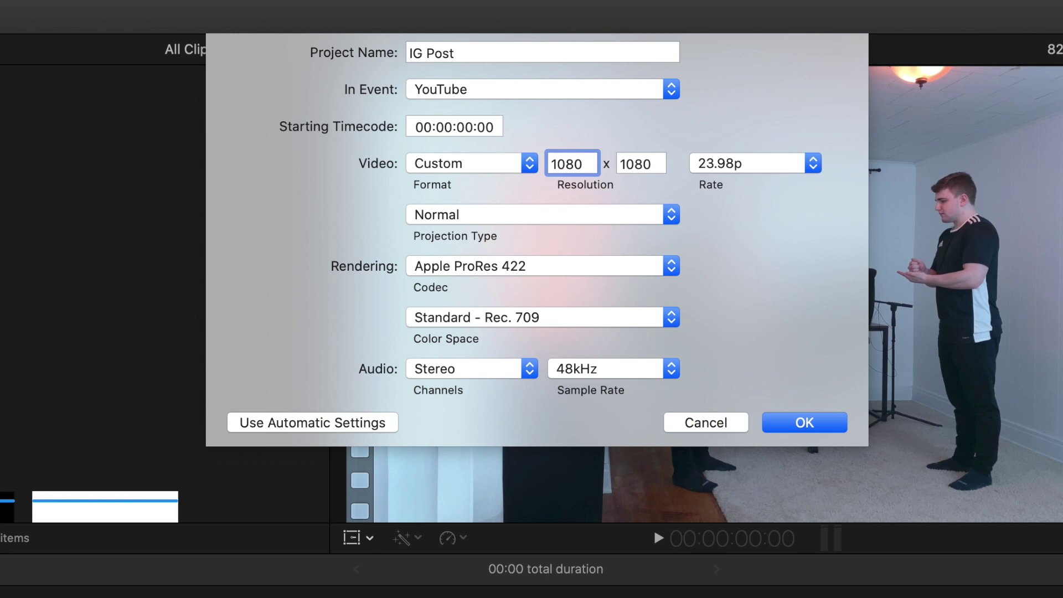
pyautogui.click(741, 164)
pyautogui.click(735, 179)
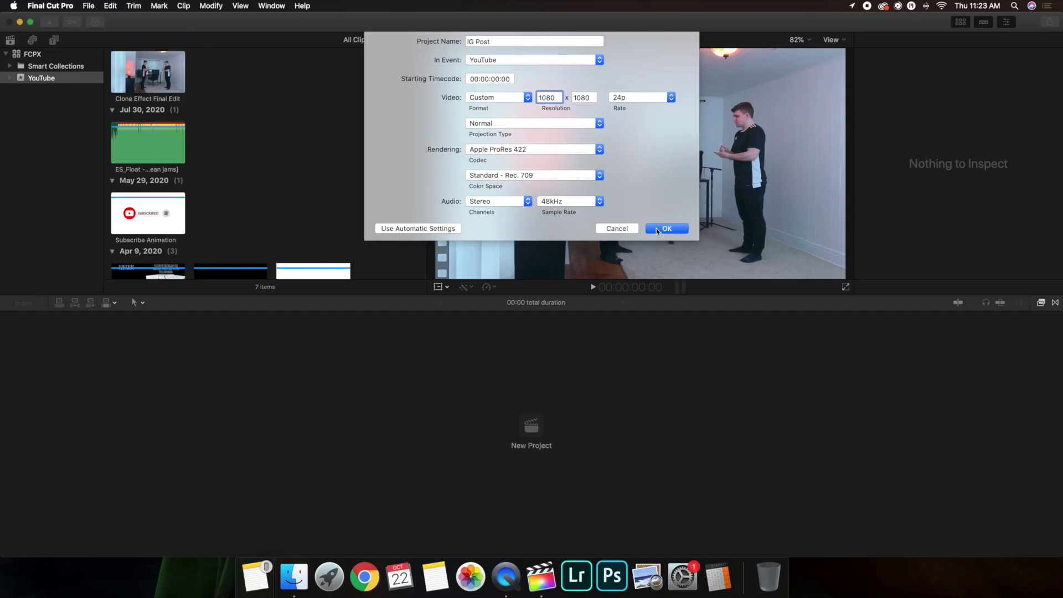
# - Create the IG Post project and drag the Clone Effect Final Edit clip into its timeline
pyautogui.click(658, 230)
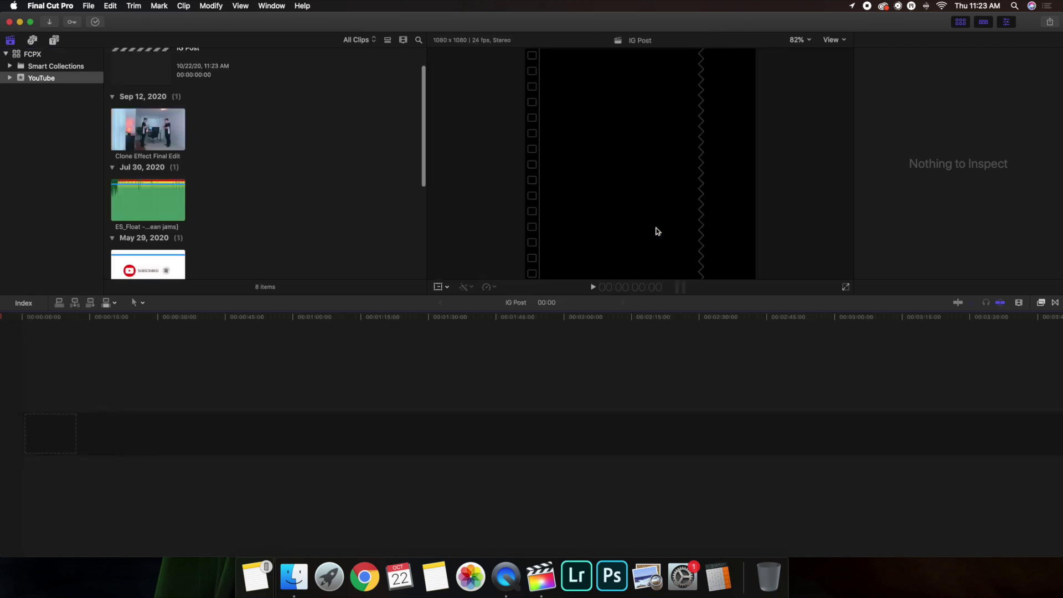
pyautogui.scroll(3, 226, 78)
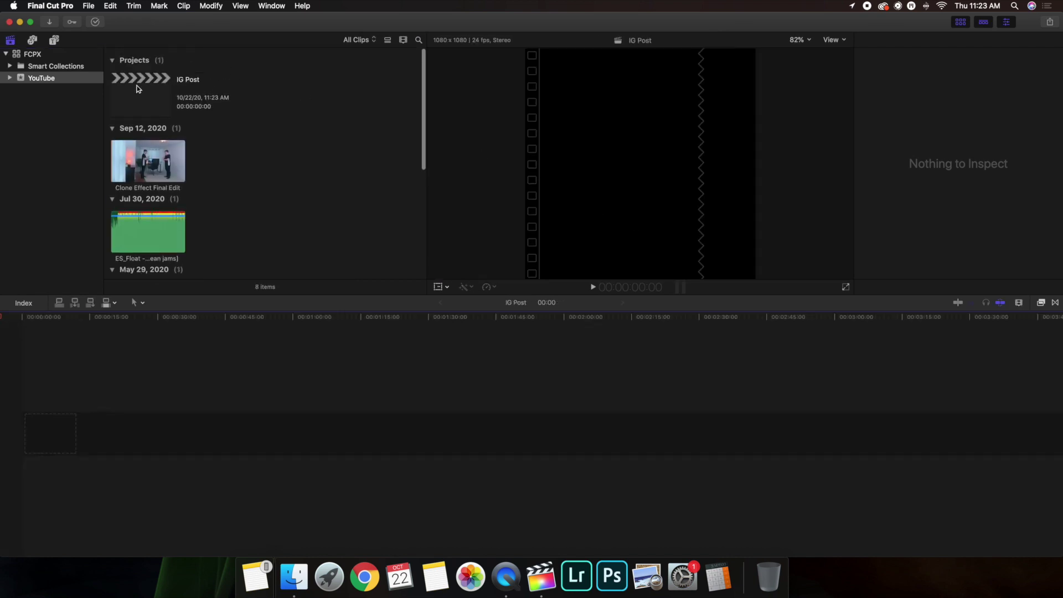
pyautogui.click(138, 89)
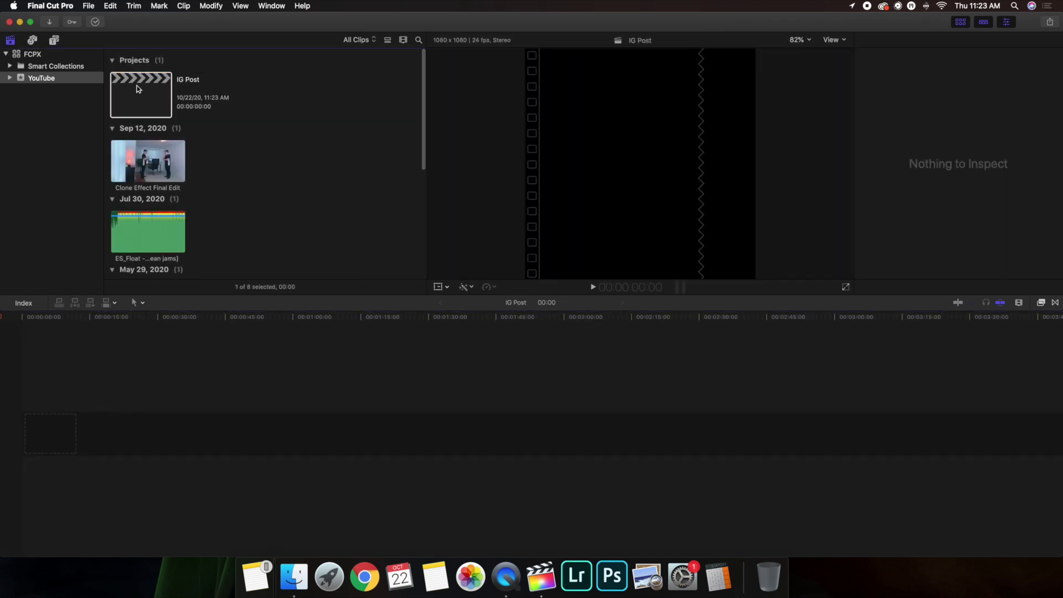
pyautogui.click(13, 336)
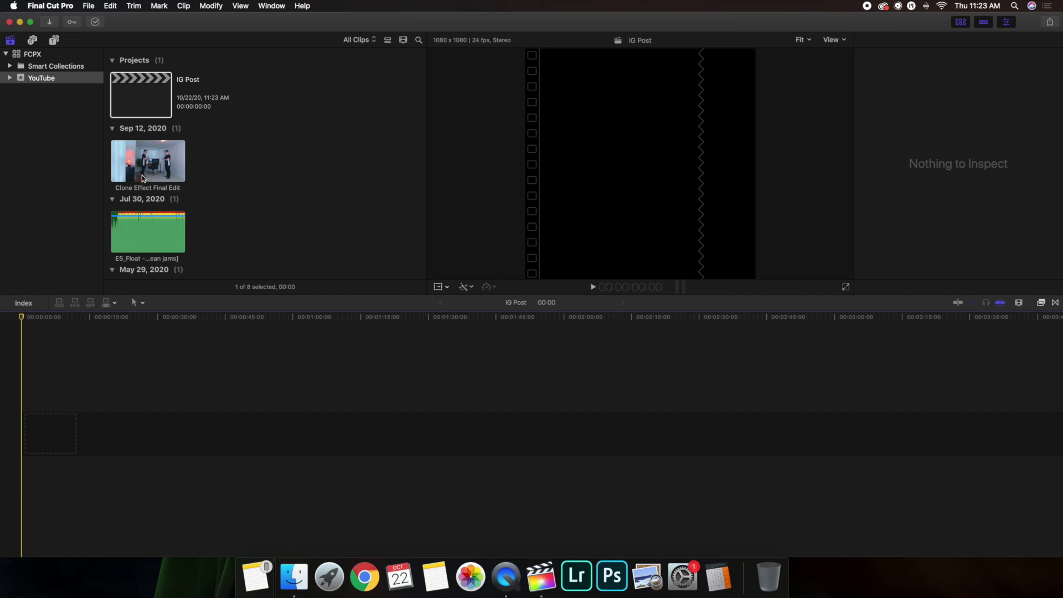
pyautogui.moveTo(147, 163)
pyautogui.mouseDown()
pyautogui.moveTo(64, 435)
pyautogui.moveTo(25, 437)
pyautogui.mouseUp()
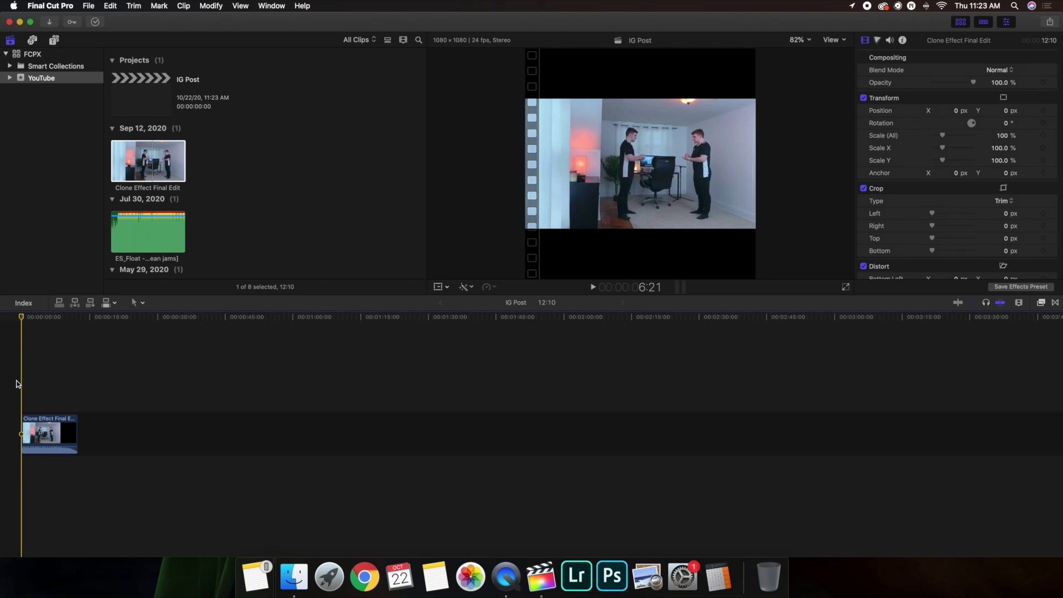
# - Scale the Clone Effect clip up to 185% with the Transform controls
pyautogui.click(40, 428)
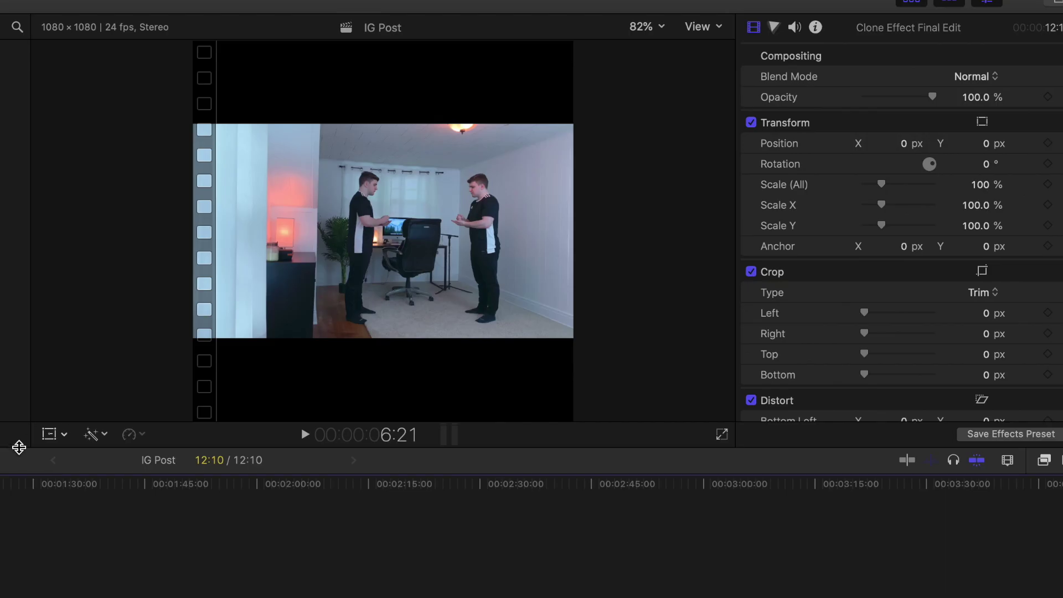
pyautogui.click(49, 435)
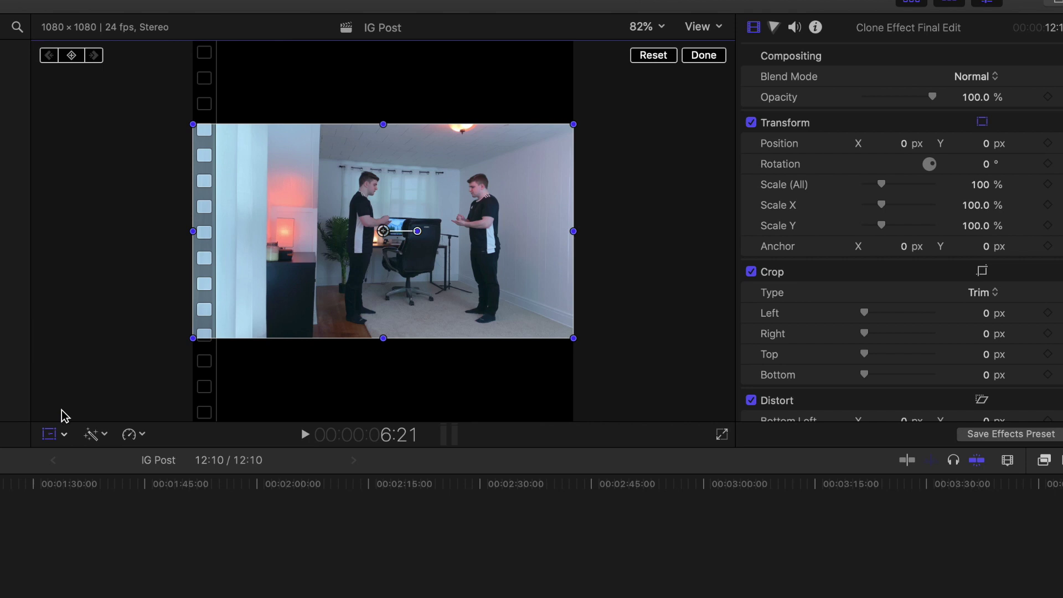
pyautogui.moveTo(194, 338); pyautogui.dragTo(164, 361)
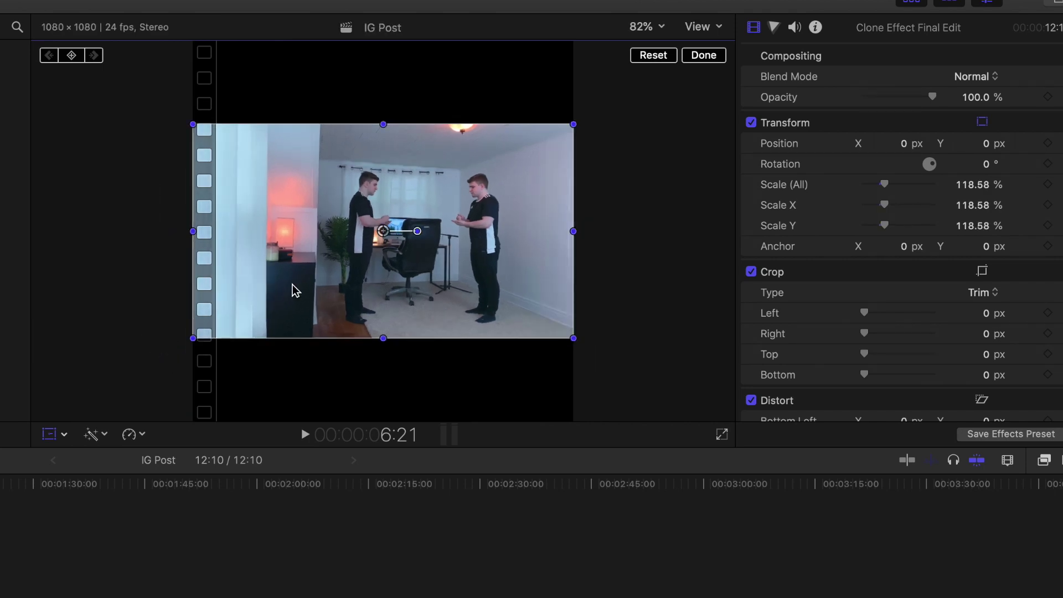
pyautogui.moveTo(885, 185); pyautogui.dragTo(899, 187)
pyautogui.click(700, 58)
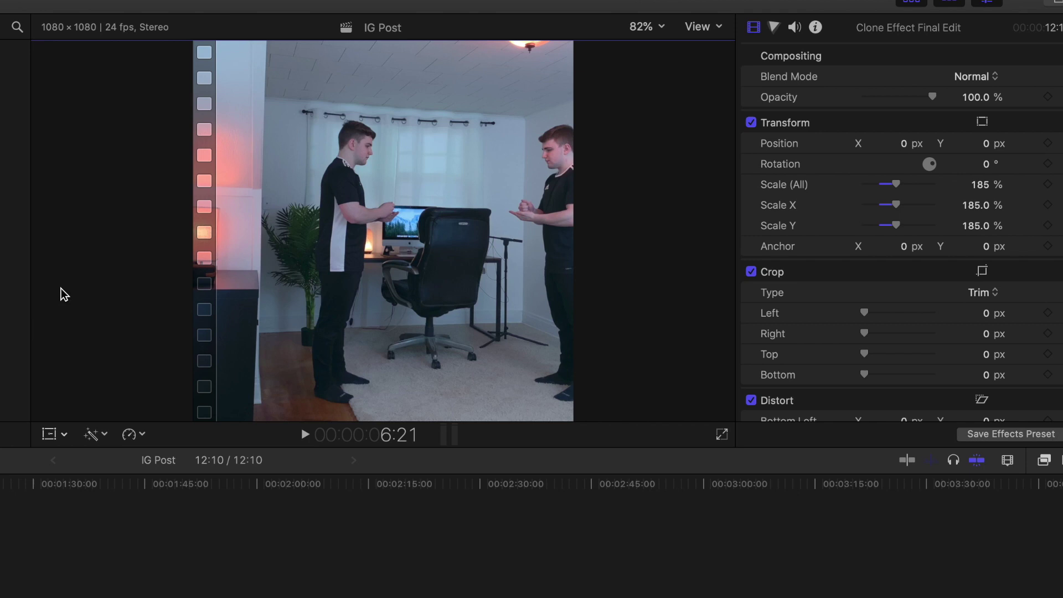
# - Shift the clip left to X -204.6 px so both people are framed
pyautogui.click(49, 434)
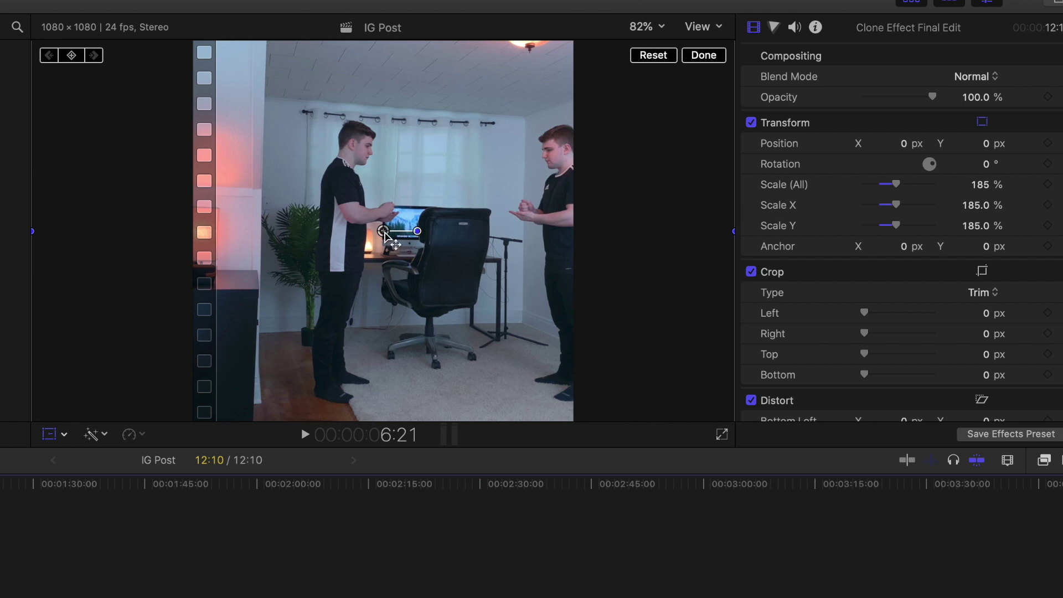
pyautogui.moveTo(382, 231); pyautogui.dragTo(311, 237)
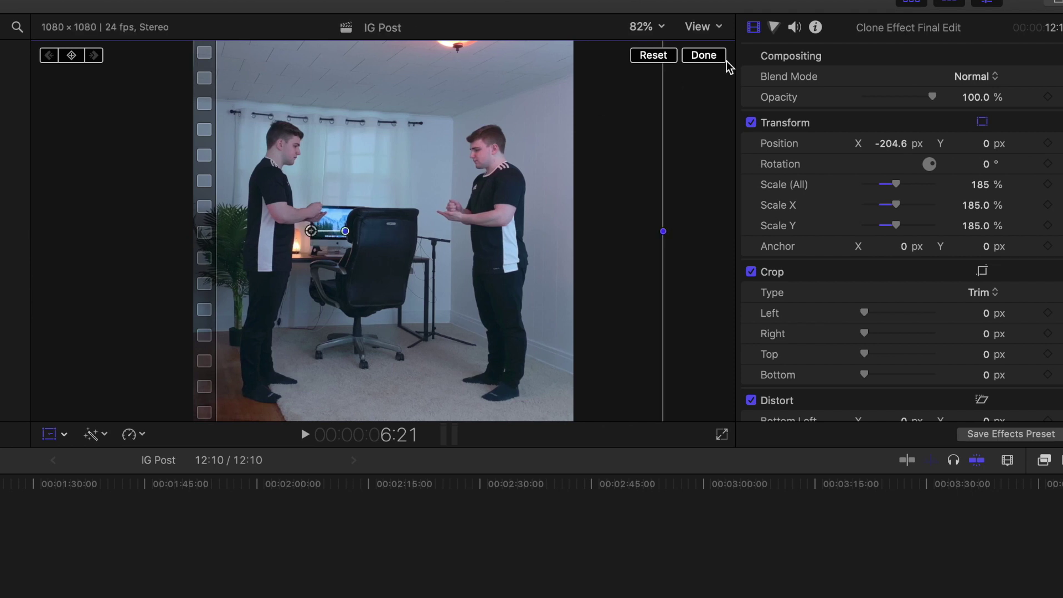
pyautogui.click(705, 56)
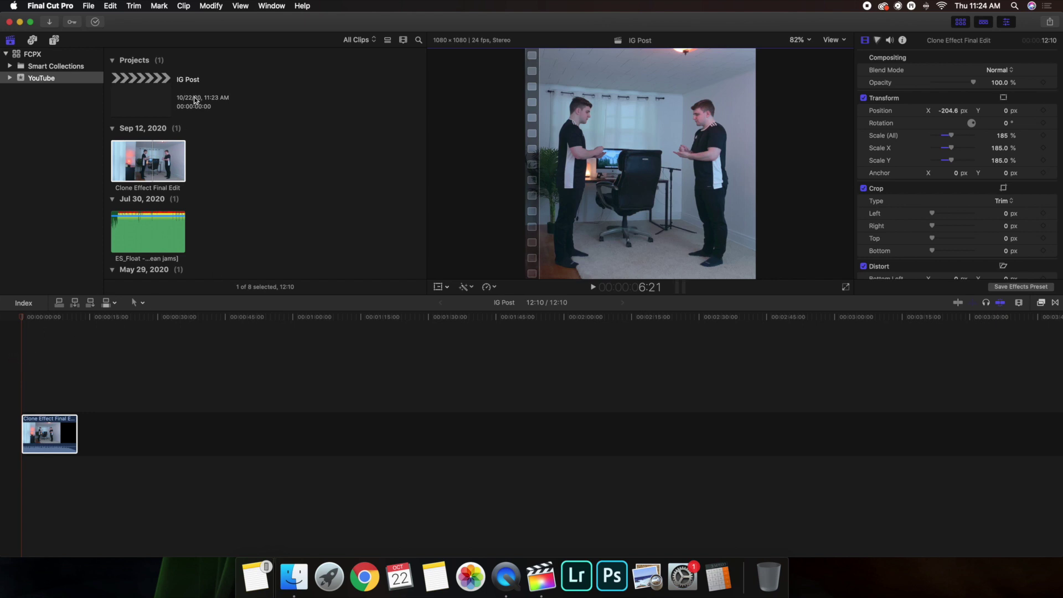
# - Open the IG Post project and select its Clone Effect Final Edit clip in the timeline
pyautogui.click(154, 98)
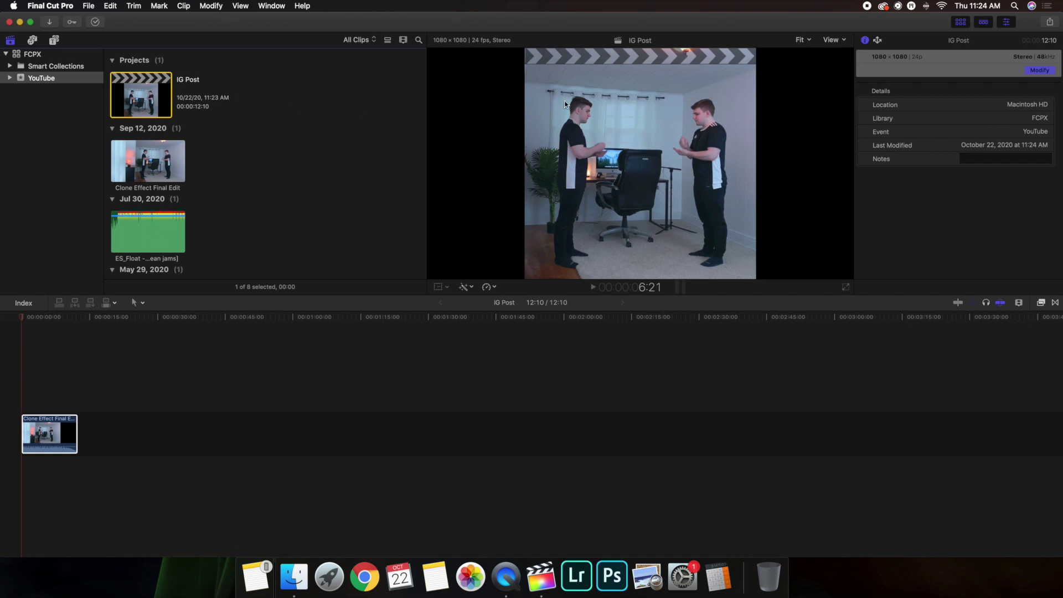
pyautogui.click(16, 385)
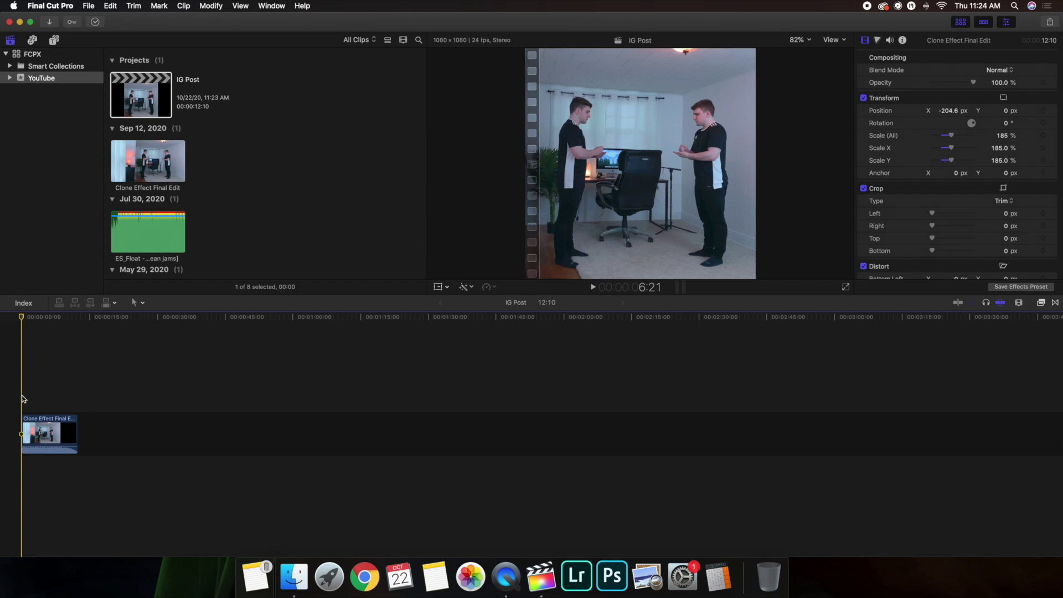
pyautogui.click(39, 440)
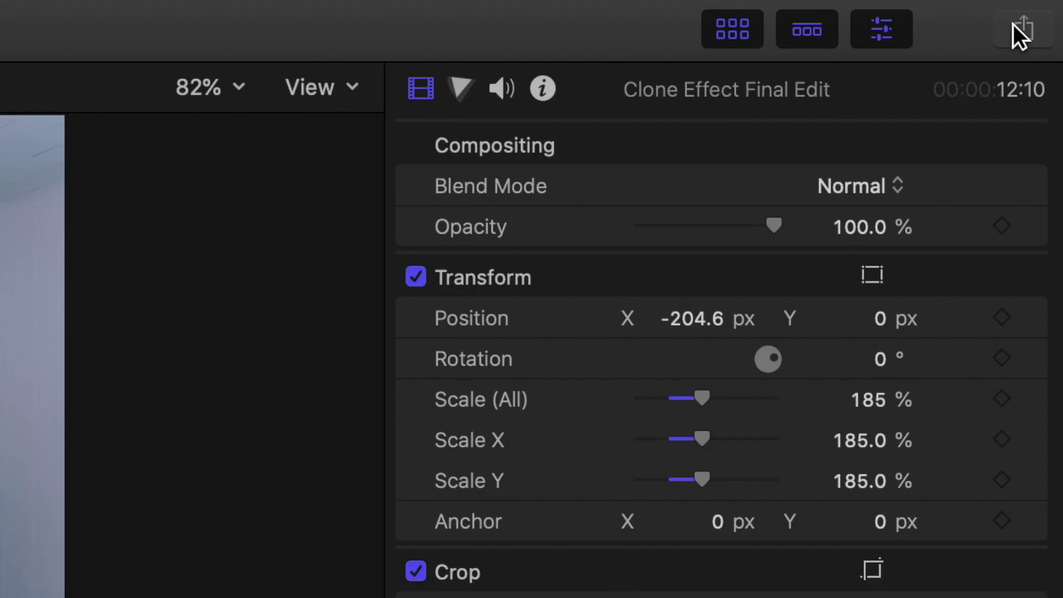
# - Export IG Post as an H.264 file named 'IG Post' to Downloads
pyautogui.click(1050, 24)
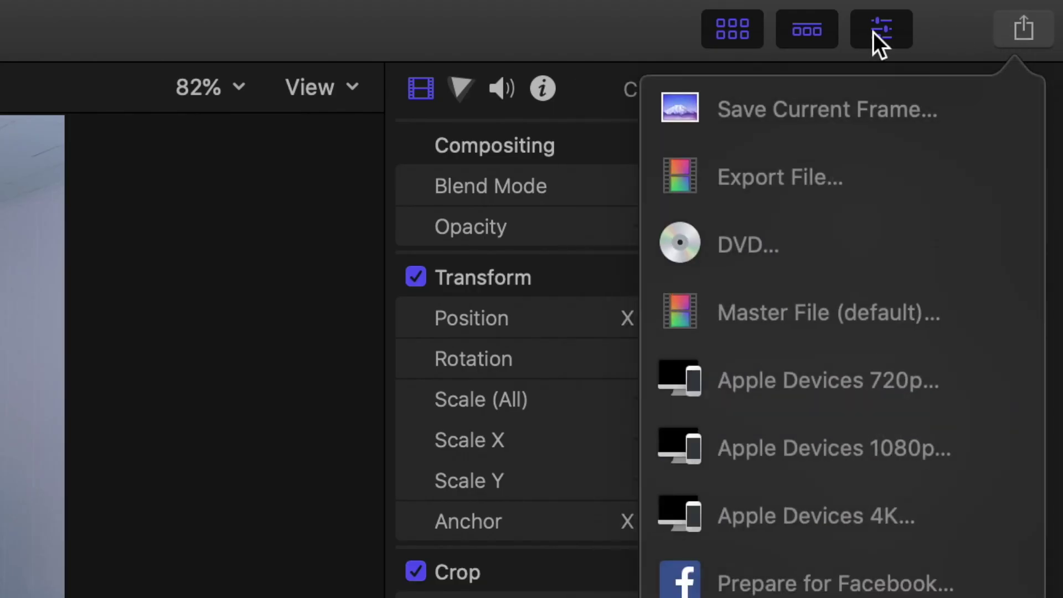
pyautogui.click(791, 175)
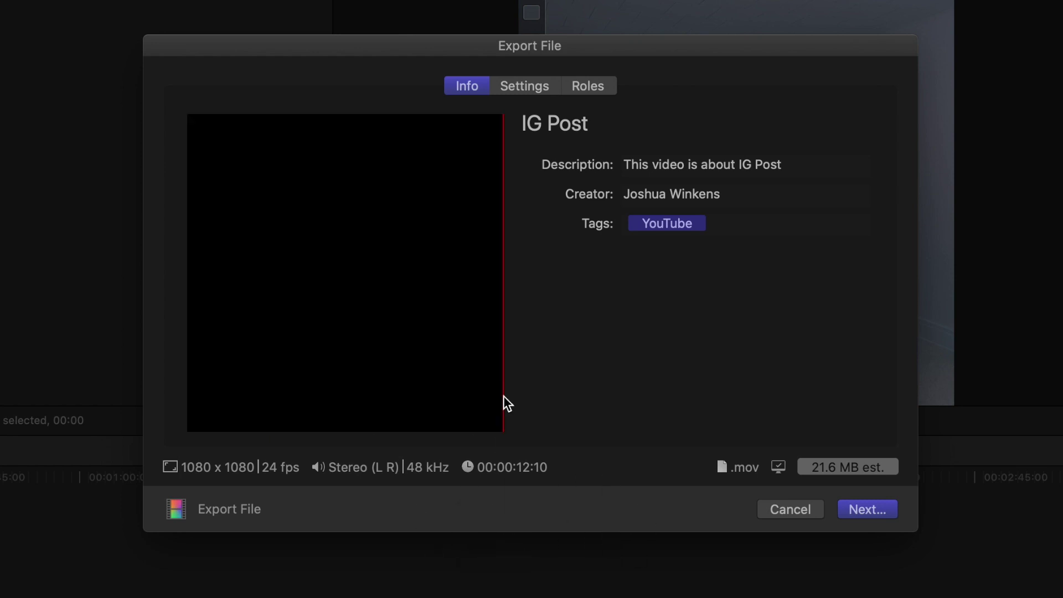
pyautogui.click(529, 87)
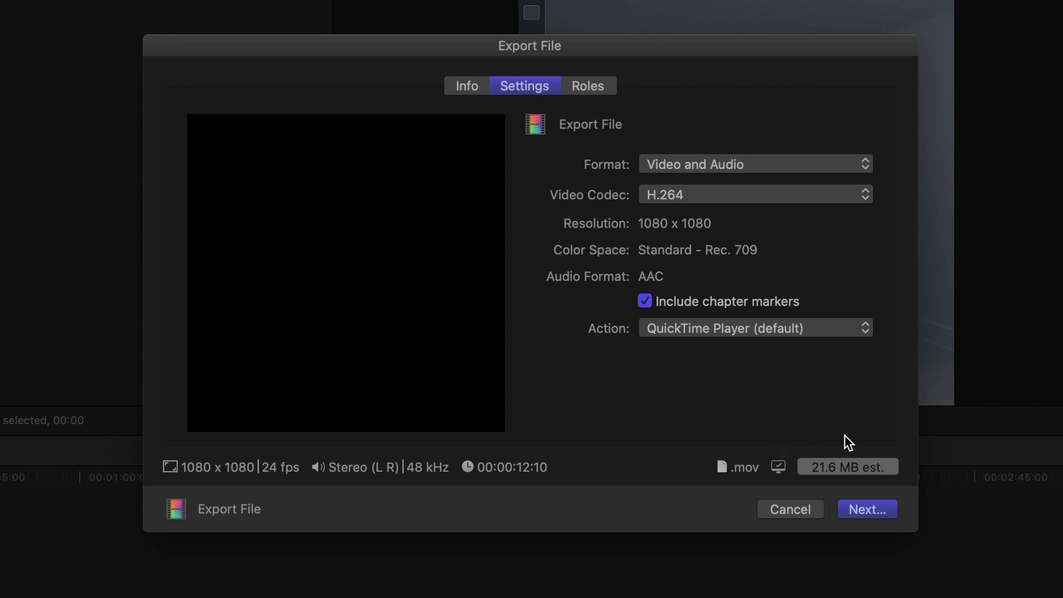
pyautogui.click(467, 85)
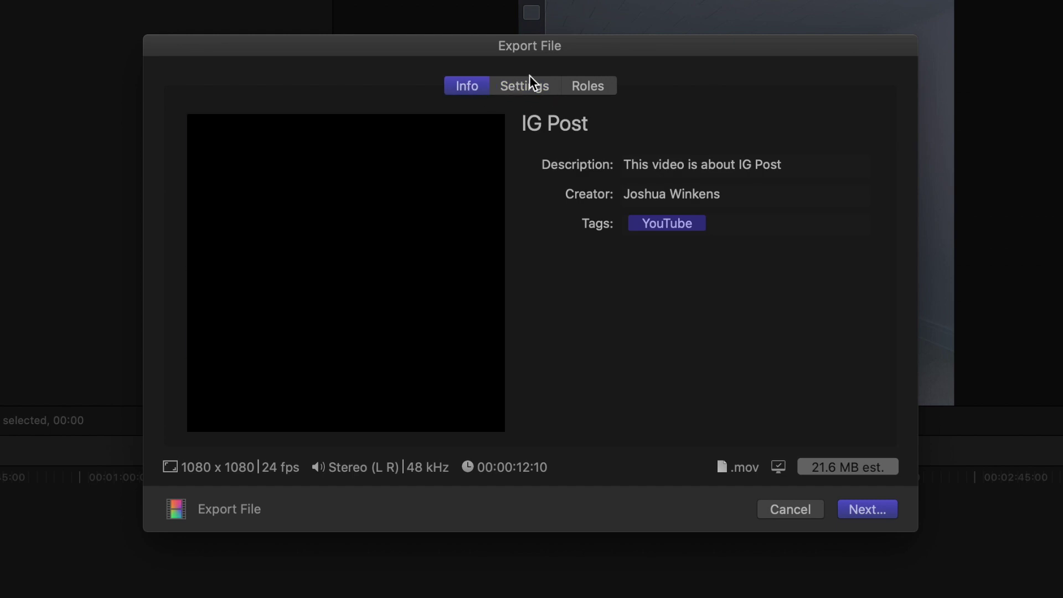
pyautogui.click(523, 83)
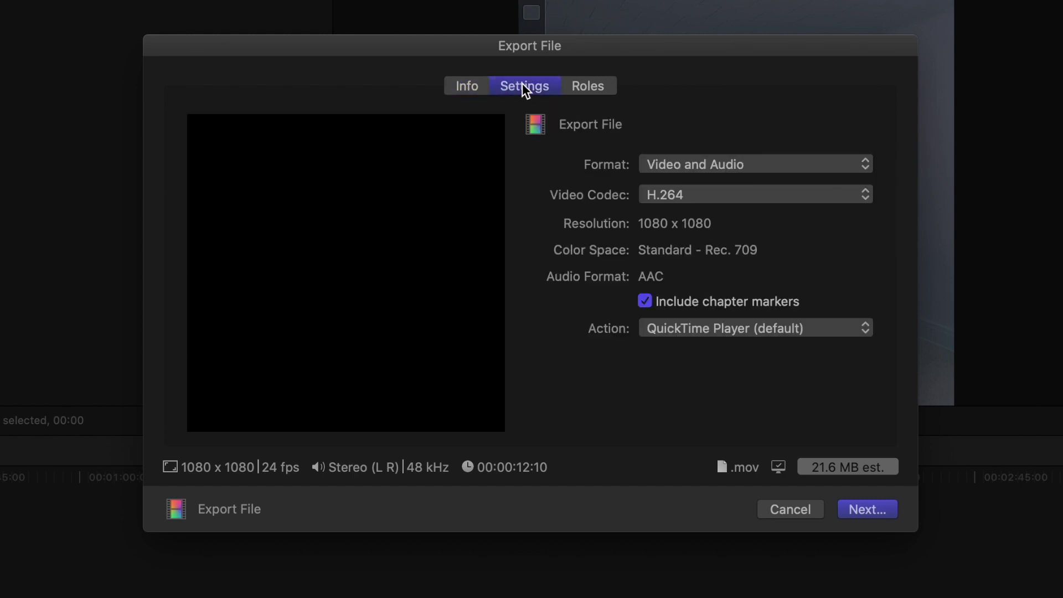
pyautogui.click(654, 199)
pyautogui.click(651, 194)
pyautogui.click(865, 509)
pyautogui.click(663, 164)
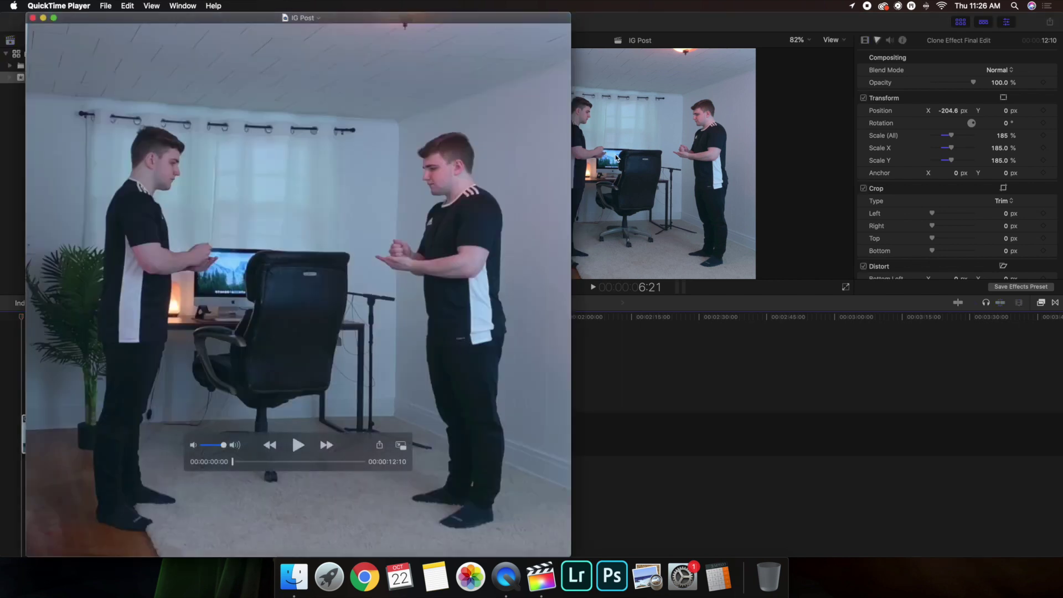
# - Play and pause the exported IG Post movie, then close its QuickTime window
pyautogui.press('space')
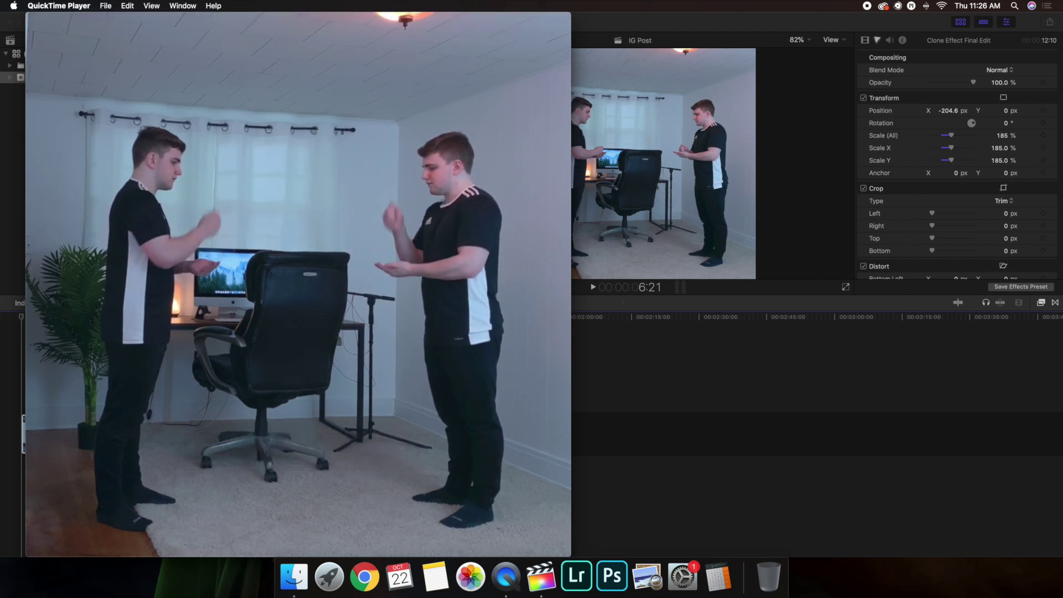
pyautogui.press('space')
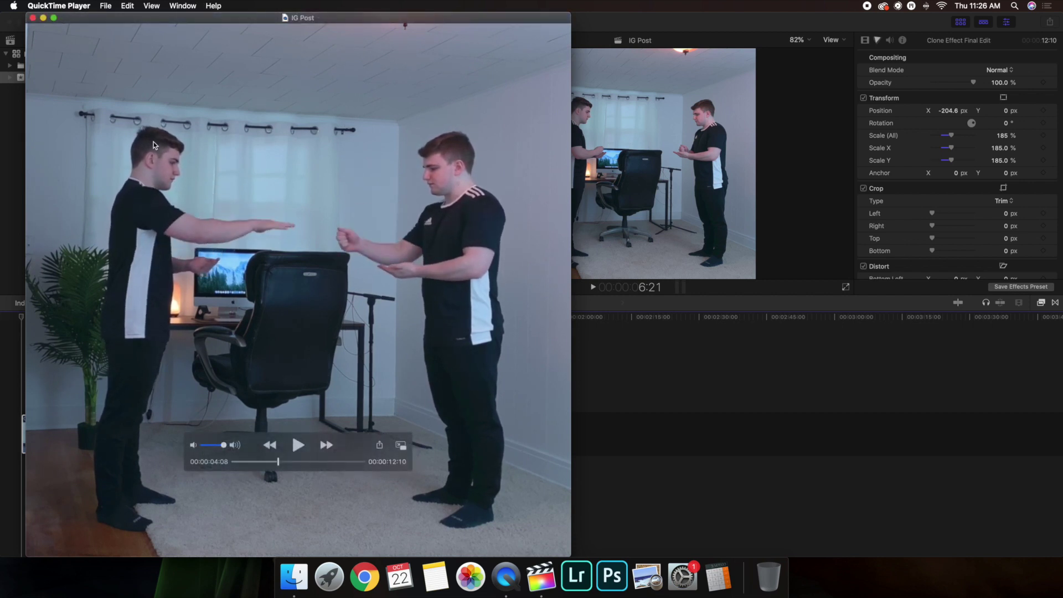
pyautogui.click(33, 18)
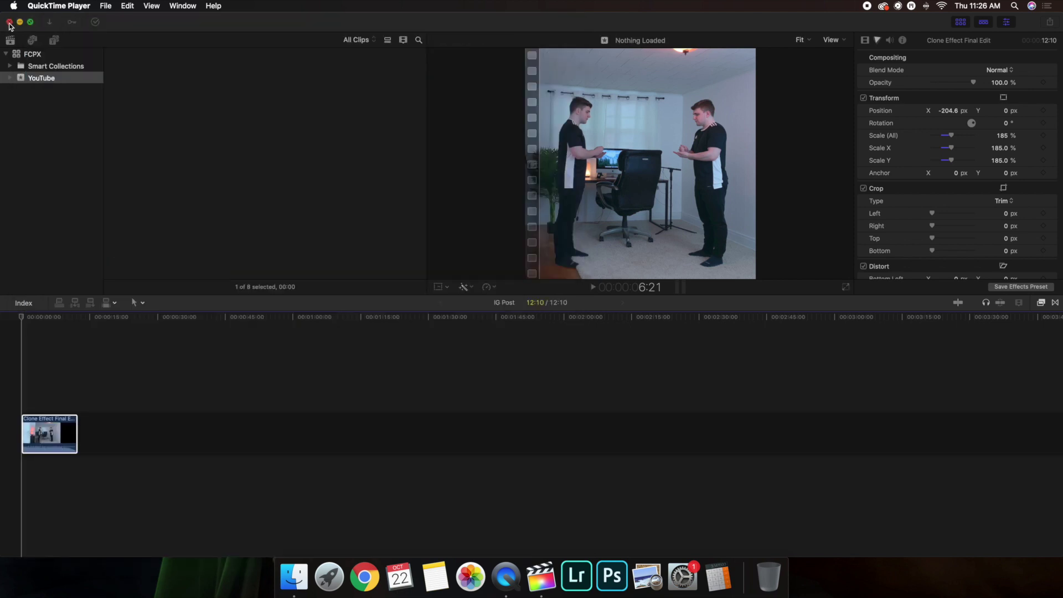
# - Close Final Cut Pro and move IG Post.mov from Downloads to the desktop
pyautogui.click(9, 23)
pyautogui.click(541, 170)
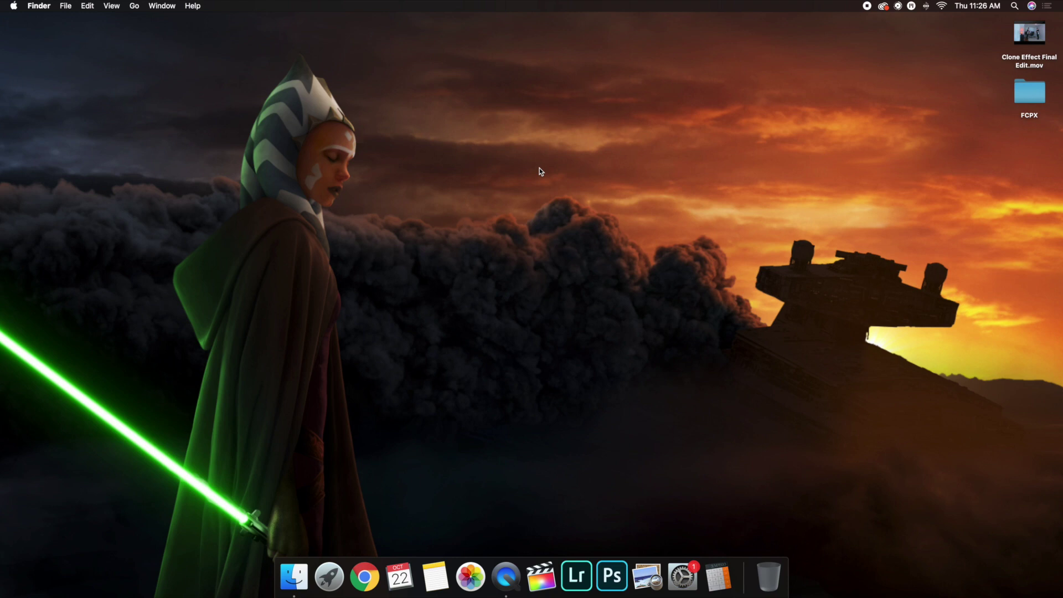
pyautogui.click(289, 590)
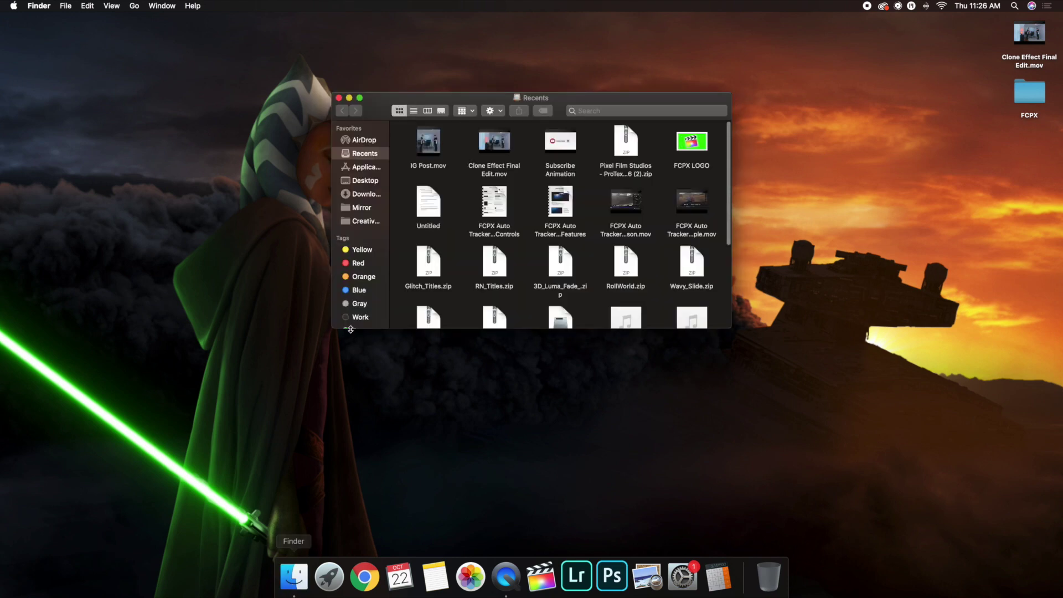
pyautogui.click(373, 194)
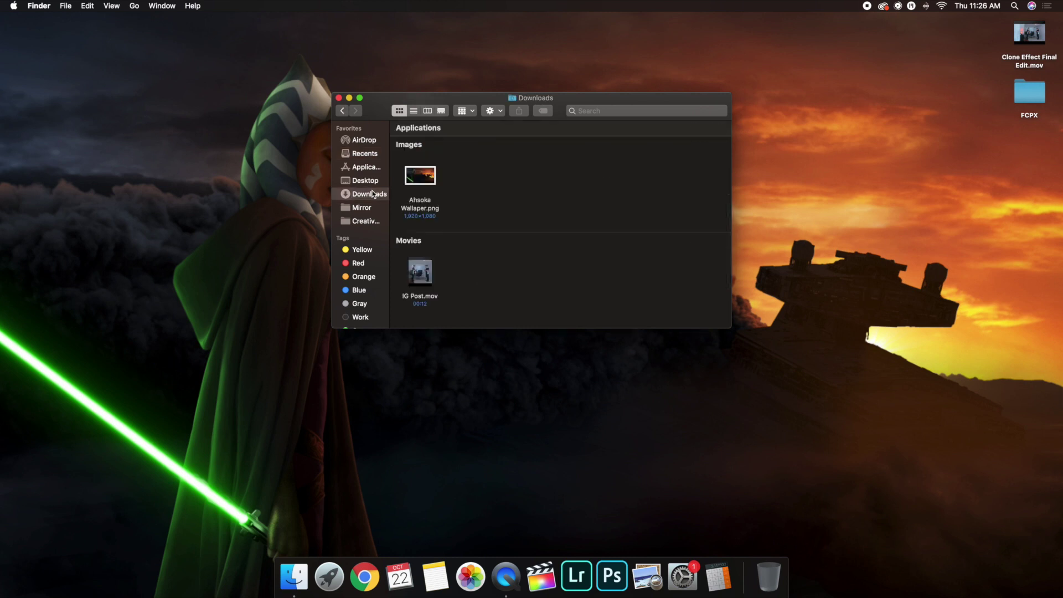
pyautogui.scroll(-3, 452, 211)
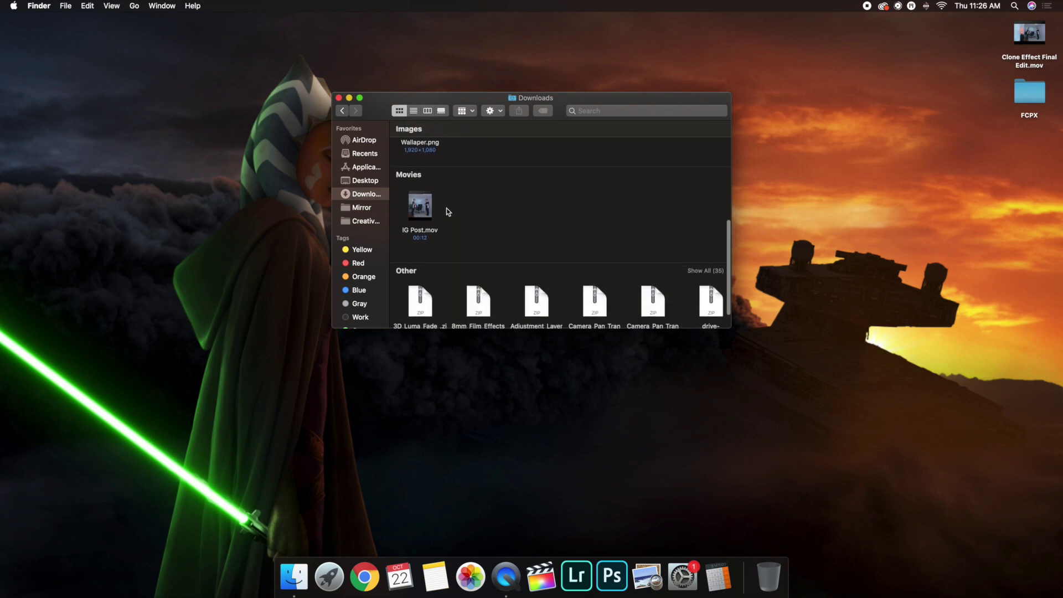
pyautogui.moveTo(415, 214); pyautogui.dragTo(843, 292)
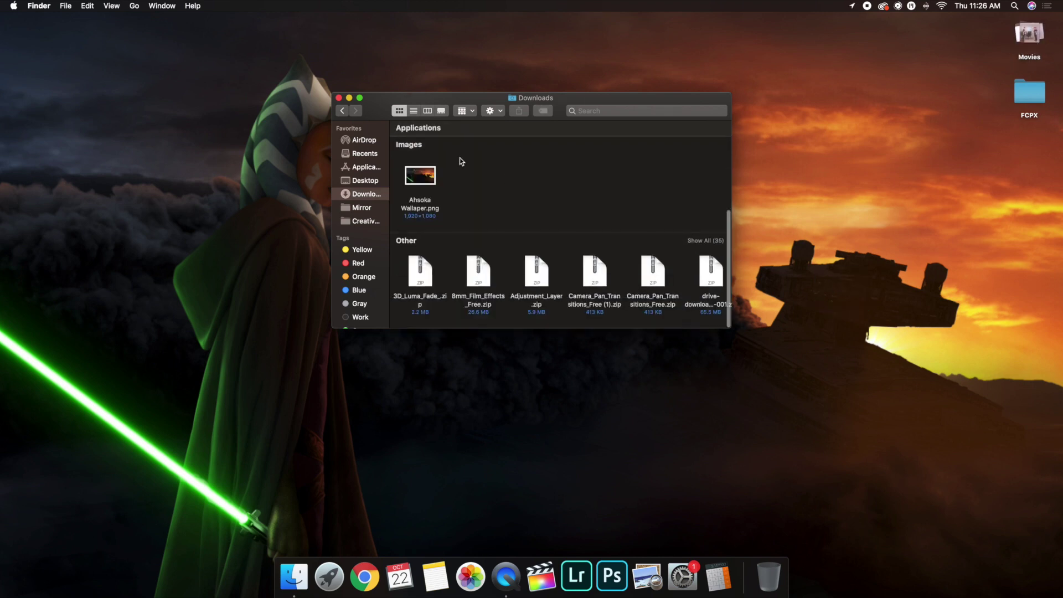
pyautogui.click(338, 98)
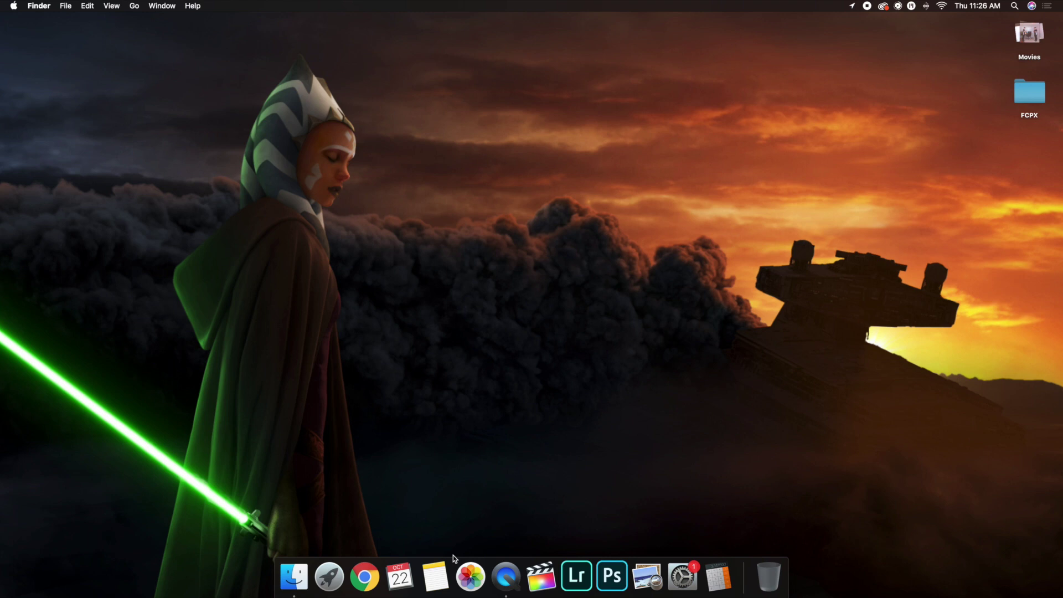
# - Drag IG Post.mov from the desktop Movies stack into Photos and view the library
pyautogui.click(463, 583)
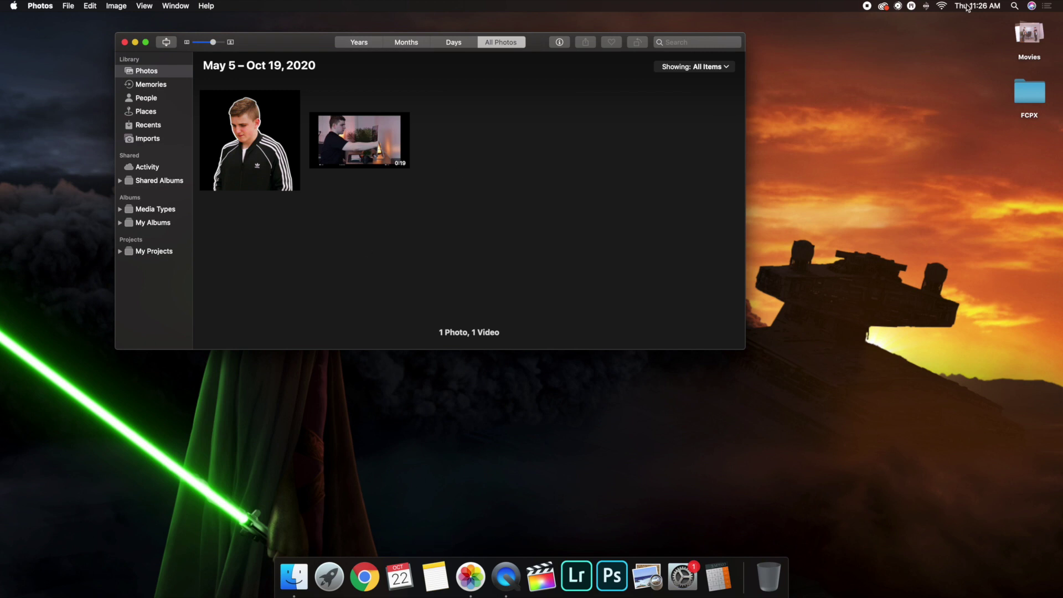
pyautogui.click(1025, 39)
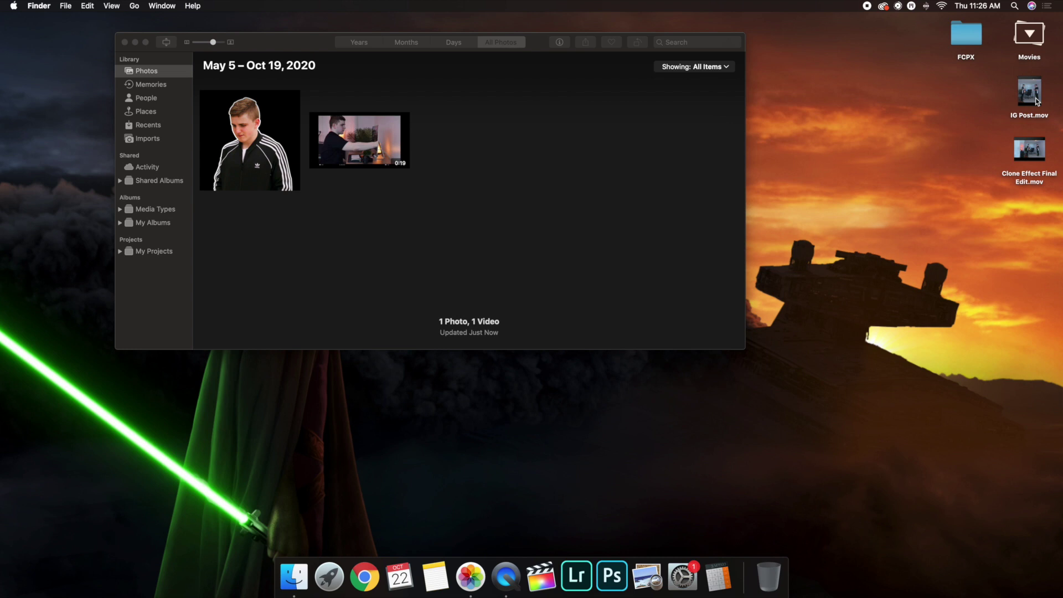
pyautogui.moveTo(1022, 102); pyautogui.dragTo(466, 117)
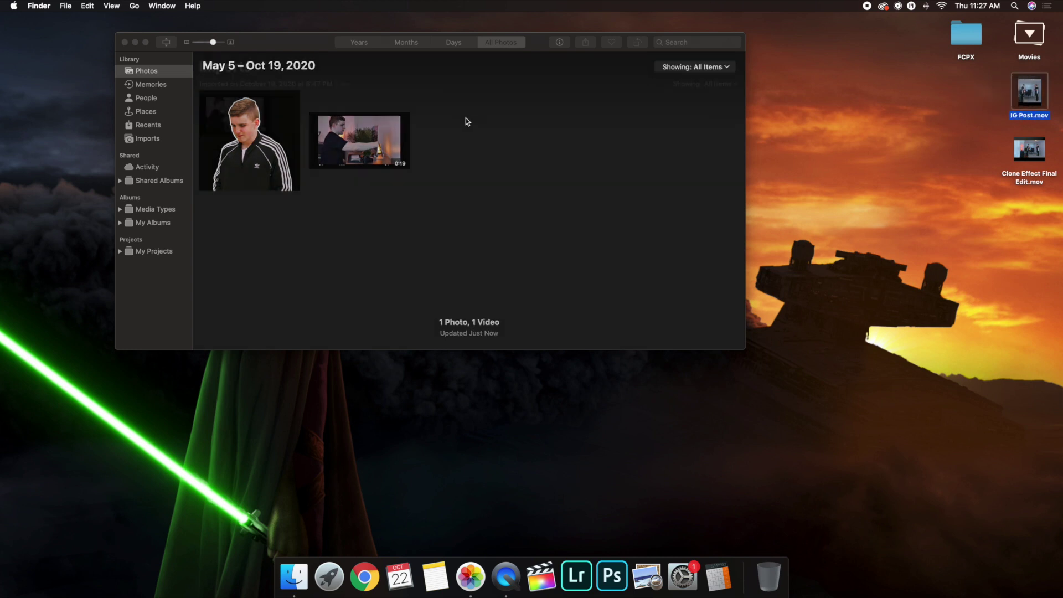
pyautogui.click(154, 71)
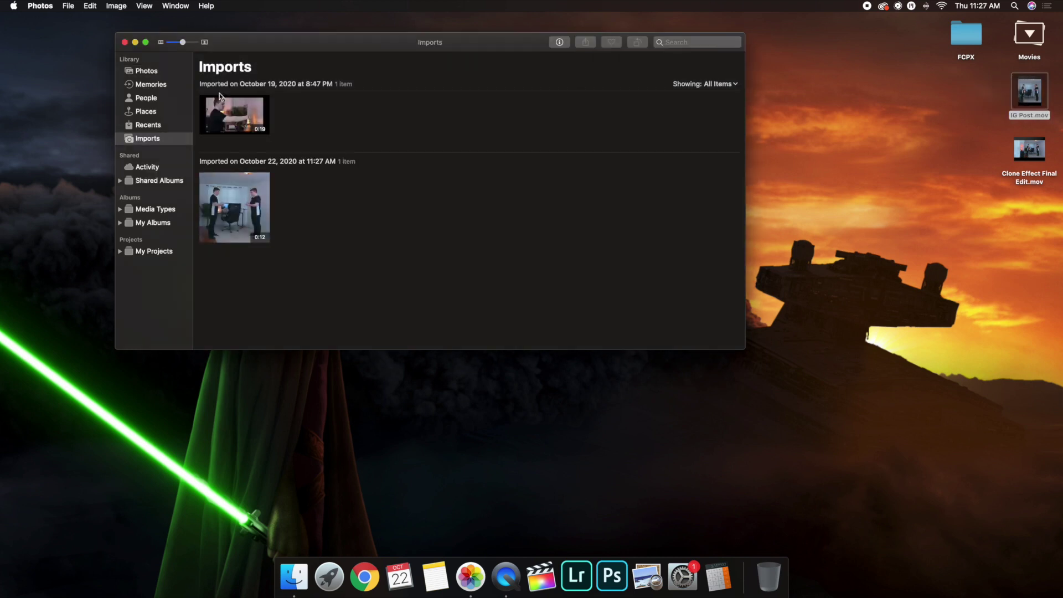
pyautogui.click(148, 75)
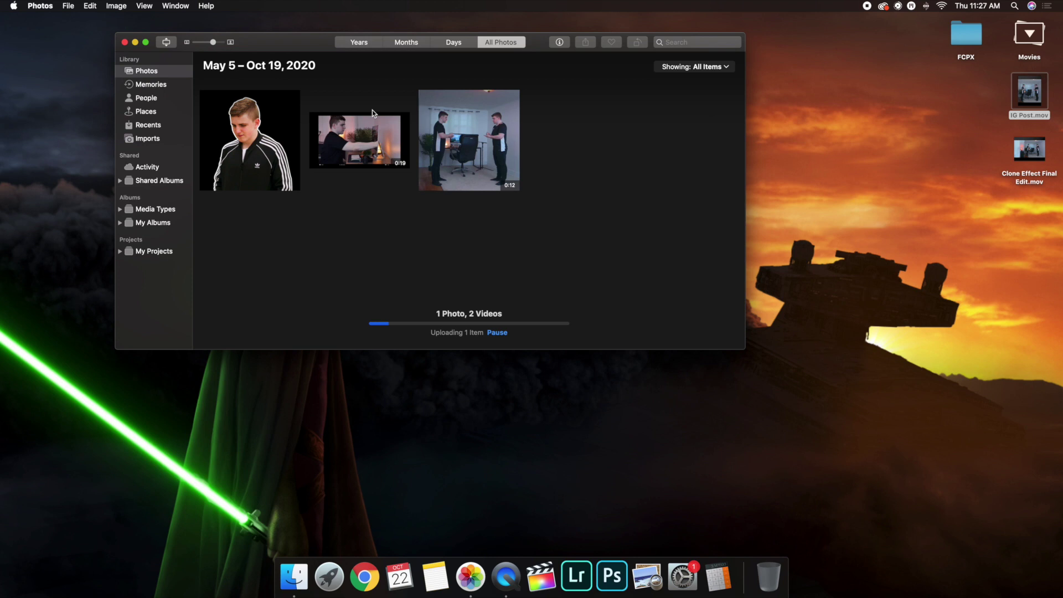